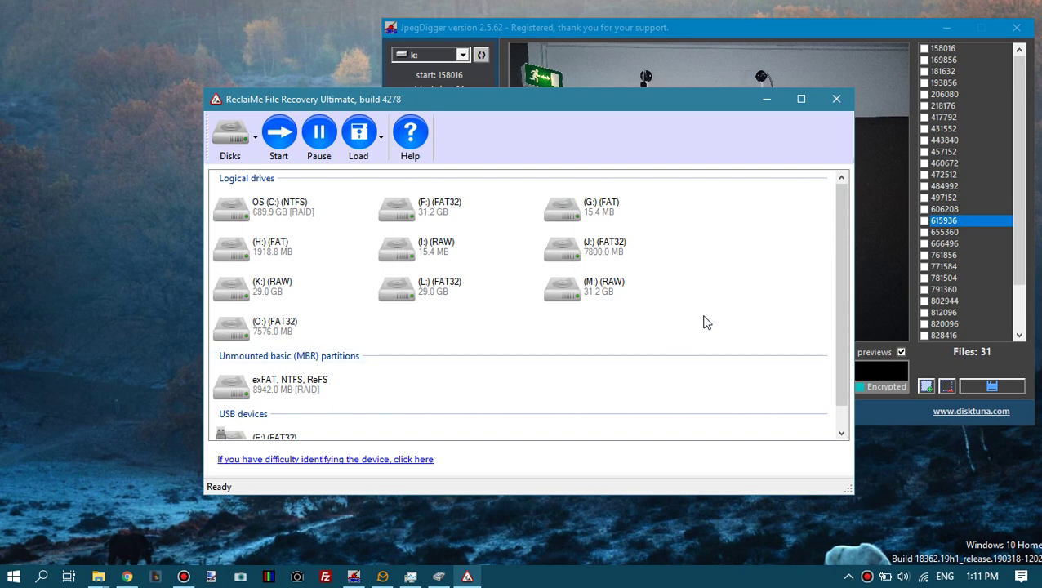
Select USB drive E: and show the Create disk image formats (Raw, VHD, VHDX).
{"action": "left_click_drag", "start_coordinate": [841, 263], "coordinate": [834, 325]}
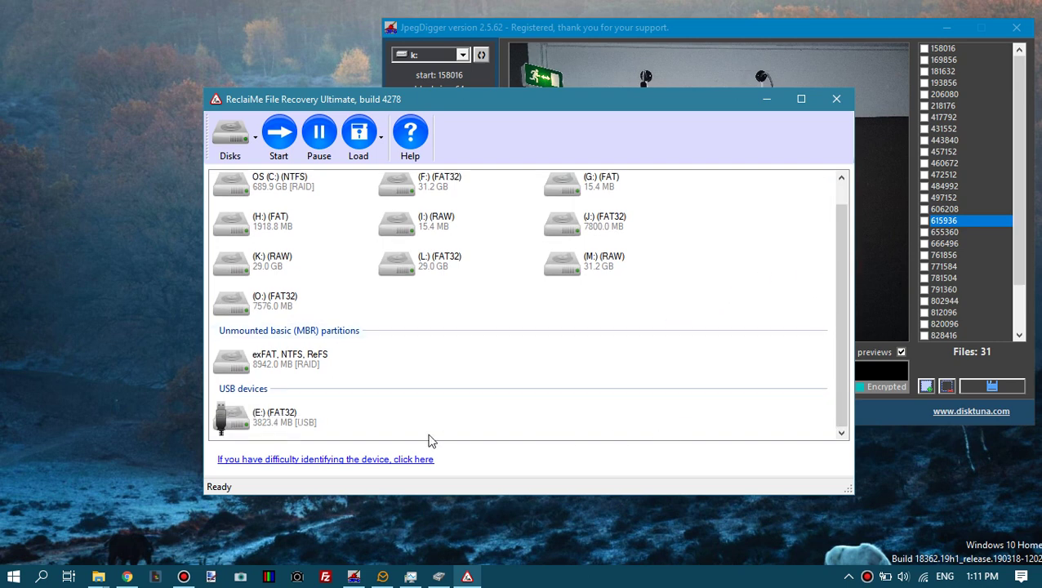
{"action": "left_click", "coordinate": [285, 415]}
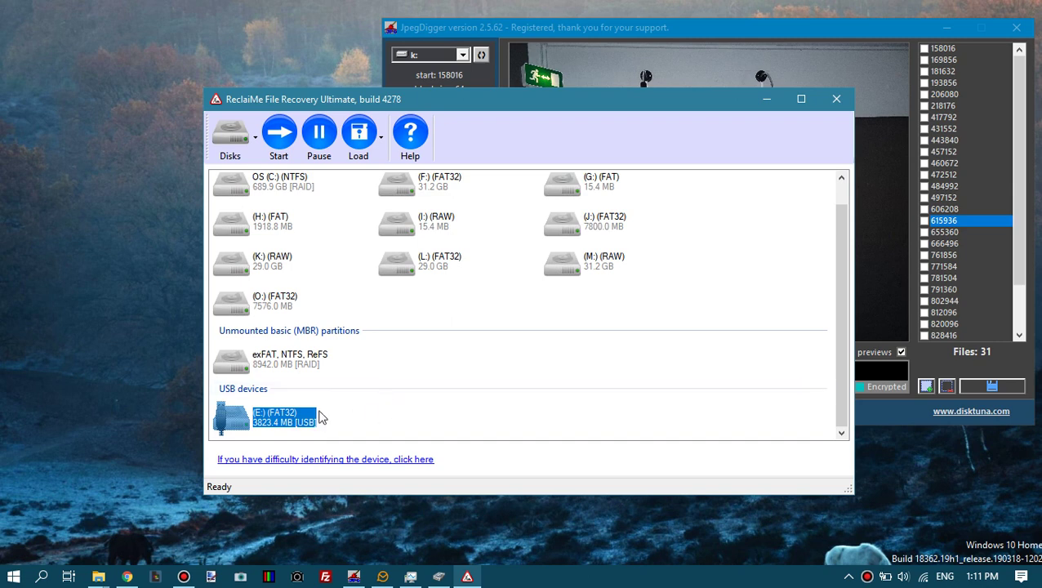
{"action": "left_click", "coordinate": [252, 137]}
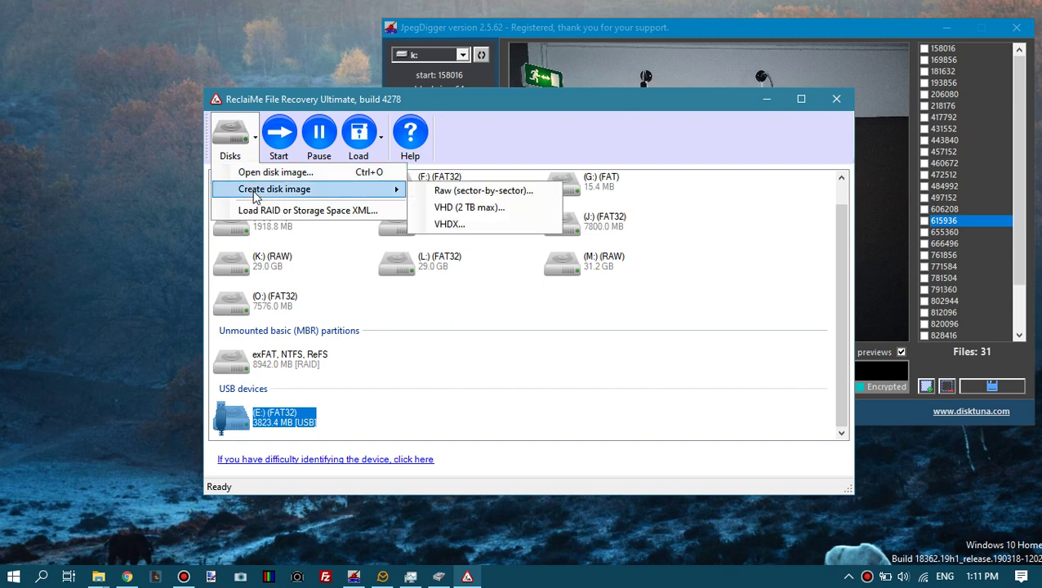
{"action": "mouse_move", "coordinate": [274, 188]}
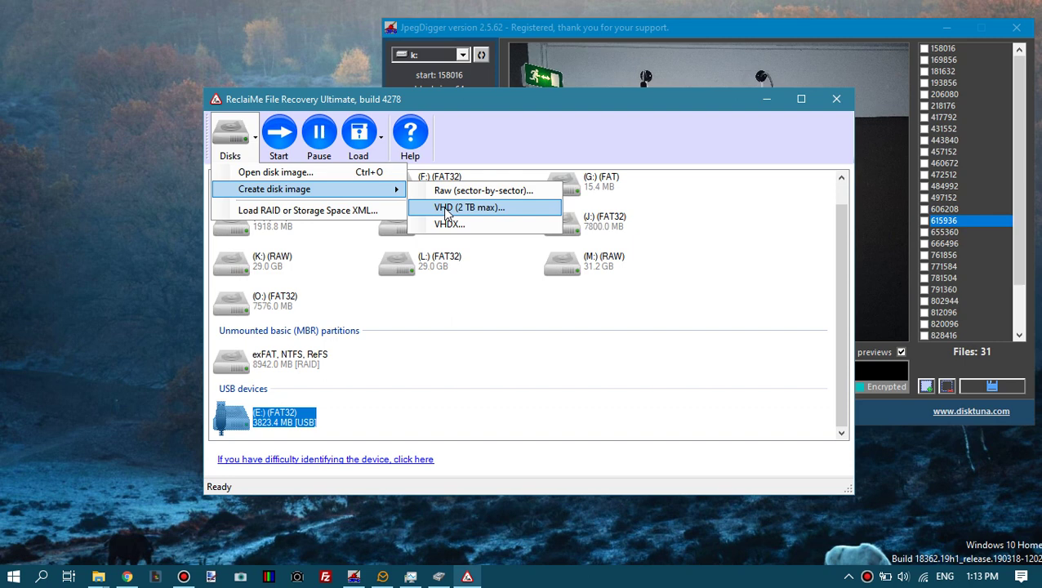
Check base4GB.vhd in the disk images folder in File Explorer, then minimize Explorer.
{"action": "left_click", "coordinate": [105, 577]}
{"action": "left_click", "coordinate": [81, 546]}
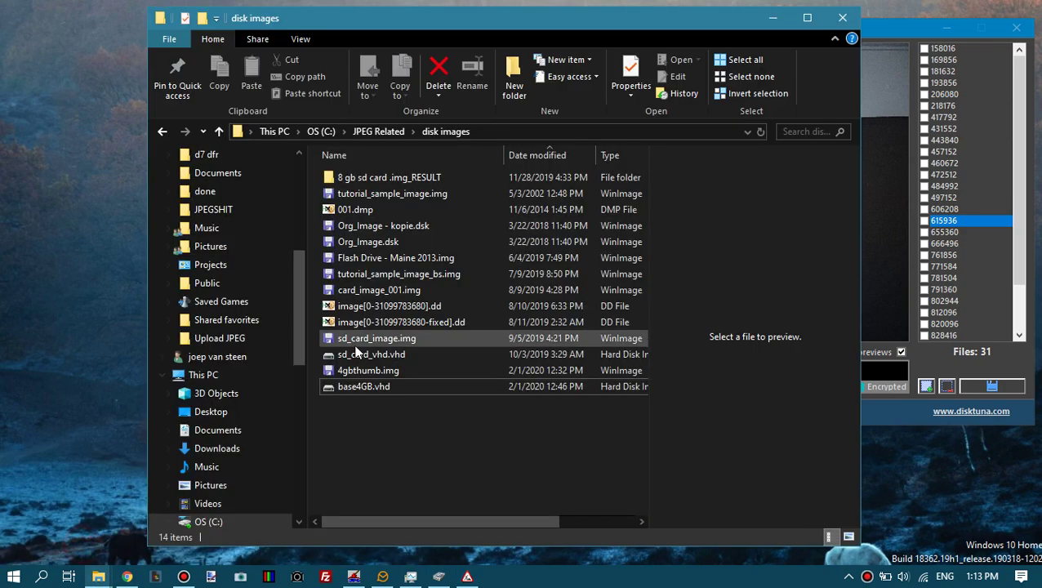
{"action": "left_click", "coordinate": [373, 387]}
{"action": "right_click", "coordinate": [373, 387]}
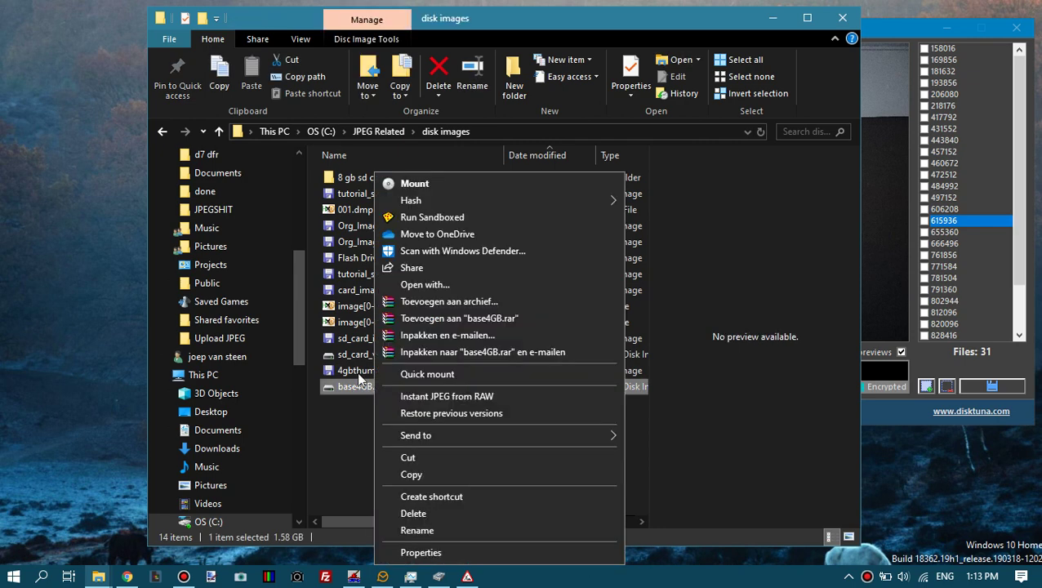
{"action": "left_click", "coordinate": [40, 262]}
{"action": "left_click", "coordinate": [772, 22]}
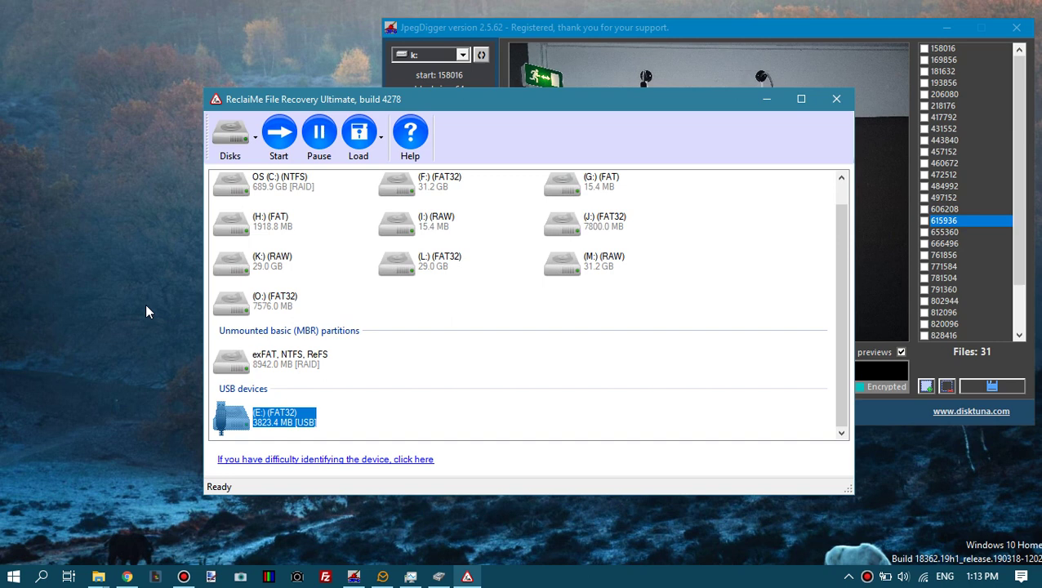
Create a Raw (sector-by-sector) image of drive E: saved as test.img.
{"action": "left_click", "coordinate": [256, 139]}
{"action": "mouse_move", "coordinate": [274, 189]}
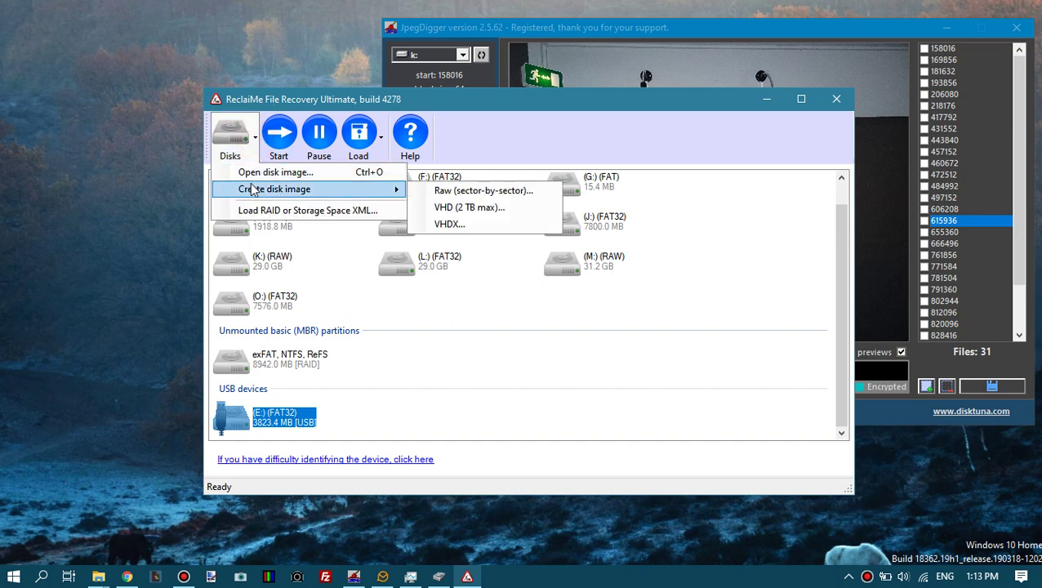
{"action": "left_click", "coordinate": [459, 191]}
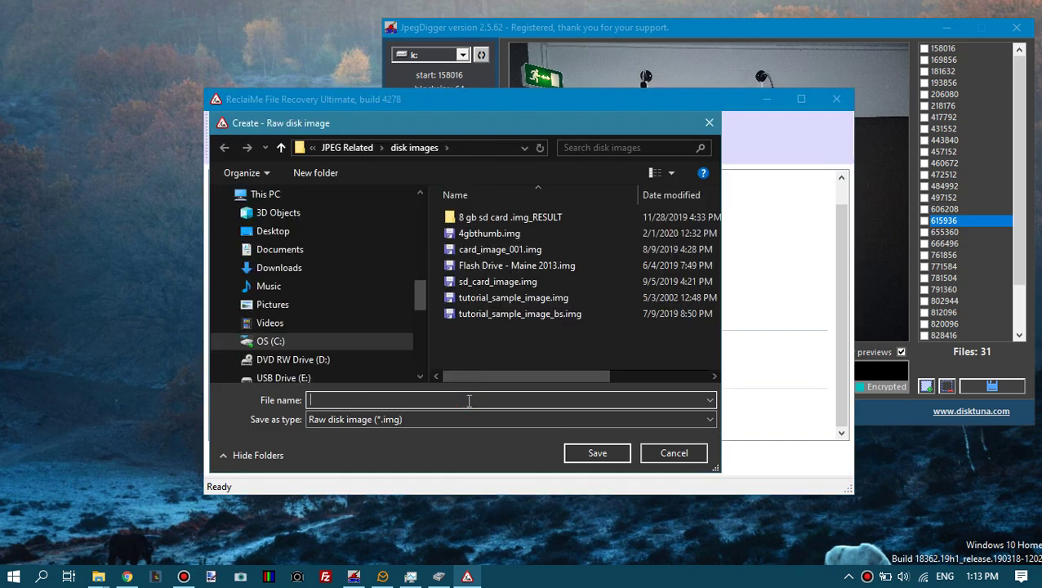
{"action": "type", "text": "test"}
{"action": "left_click", "coordinate": [593, 452]}
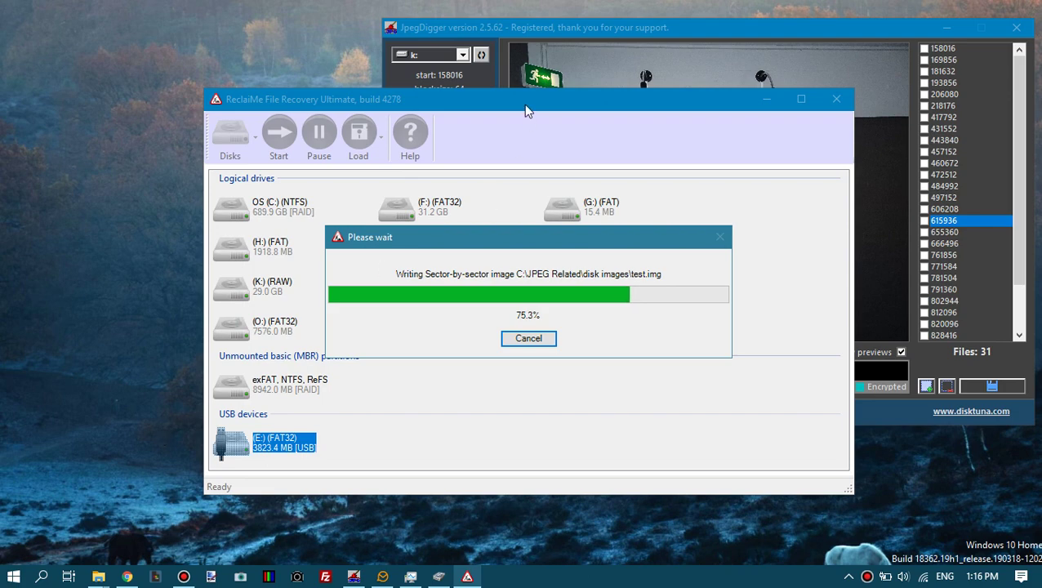
Minimize JpegDigger and glance at OSFMount while test.img keeps writing.
{"action": "left_click", "coordinate": [524, 32]}
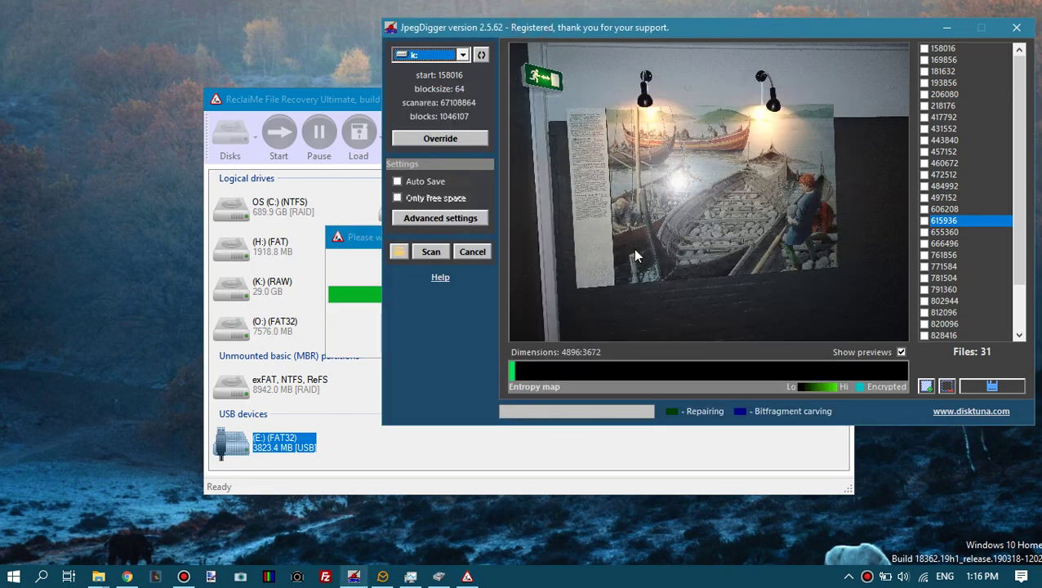
{"action": "left_click", "coordinate": [946, 28]}
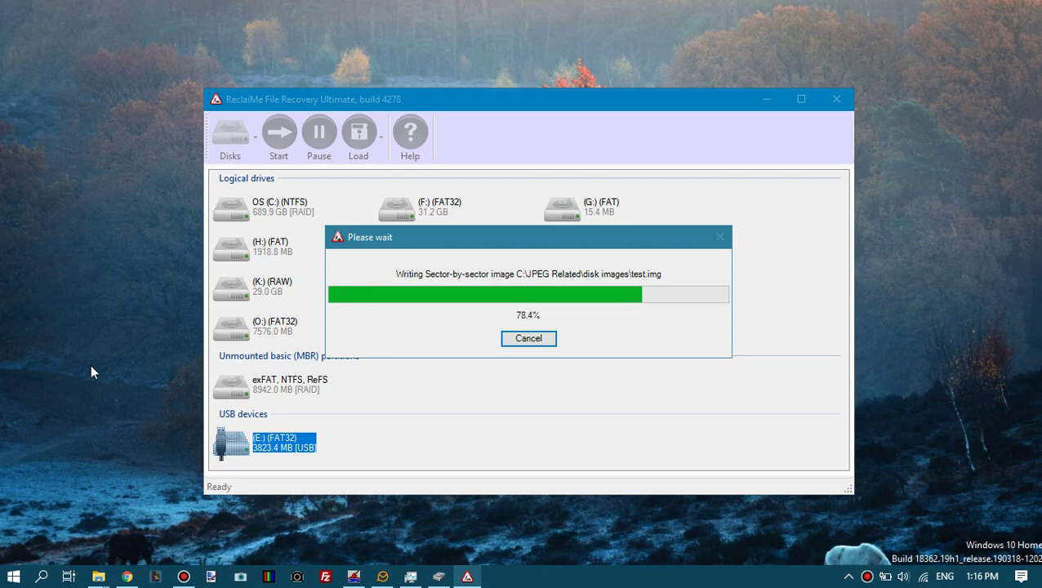
{"action": "left_click", "coordinate": [438, 576]}
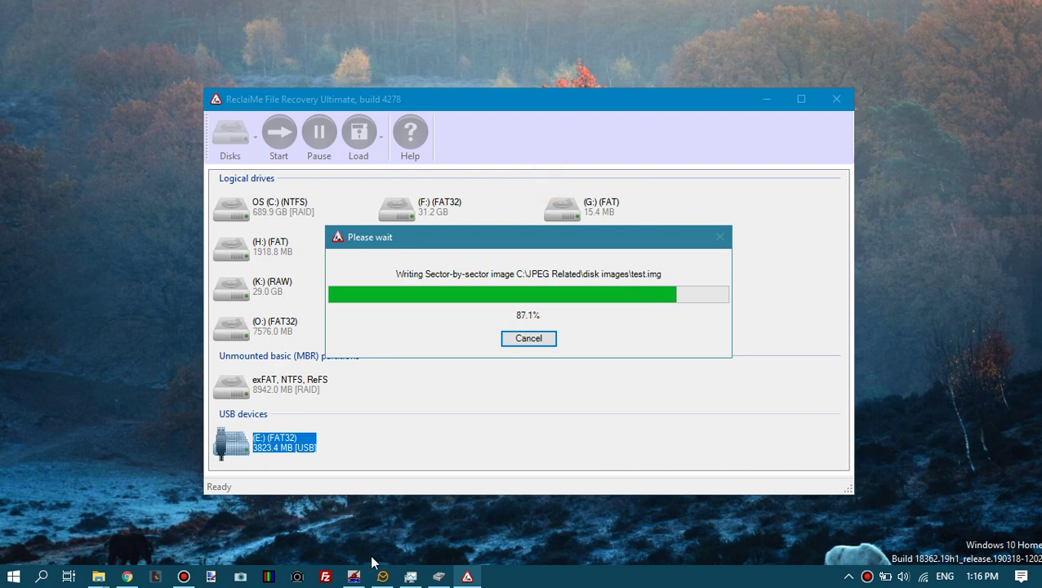
Review JpegDigger's scannable drive list, then minimize JpegDigger to reveal the finished image.
{"action": "left_click", "coordinate": [353, 577]}
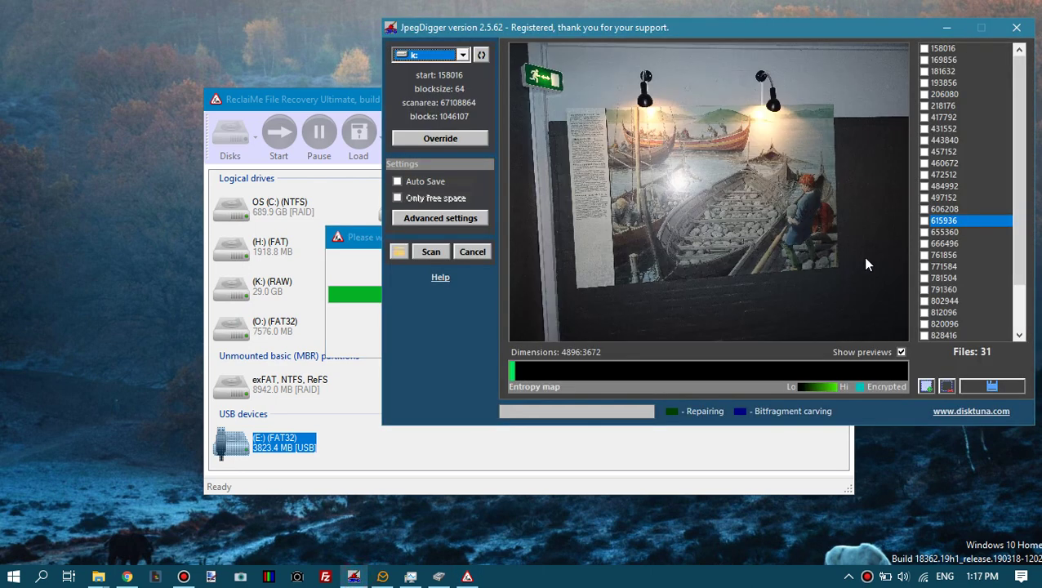
{"action": "left_click", "coordinate": [463, 55]}
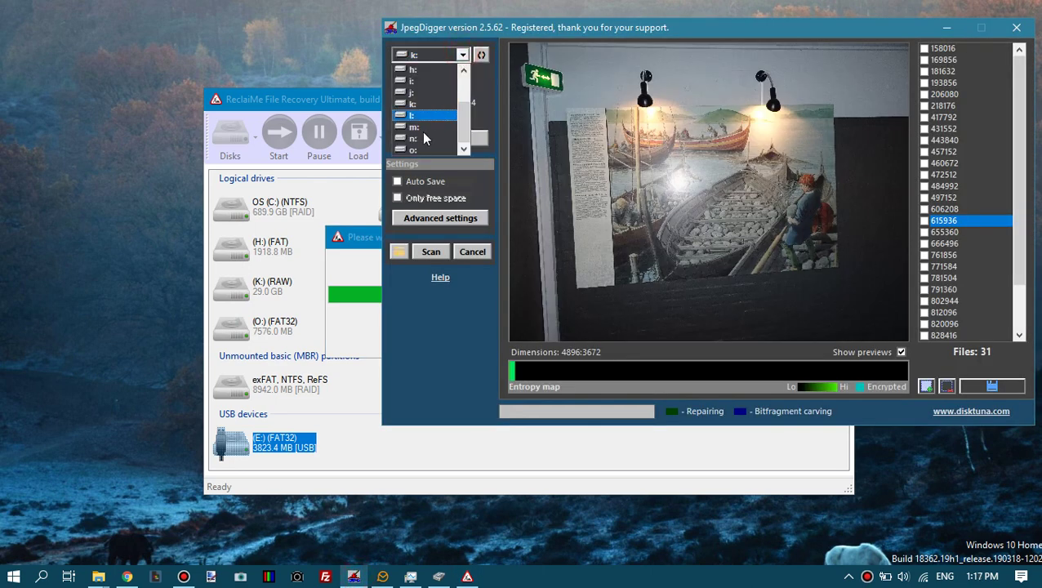
{"action": "scroll", "coordinate": [458, 90], "scroll_direction": "up", "scroll_amount": 2}
{"action": "scroll", "coordinate": [457, 90], "scroll_direction": "up", "scroll_amount": 1}
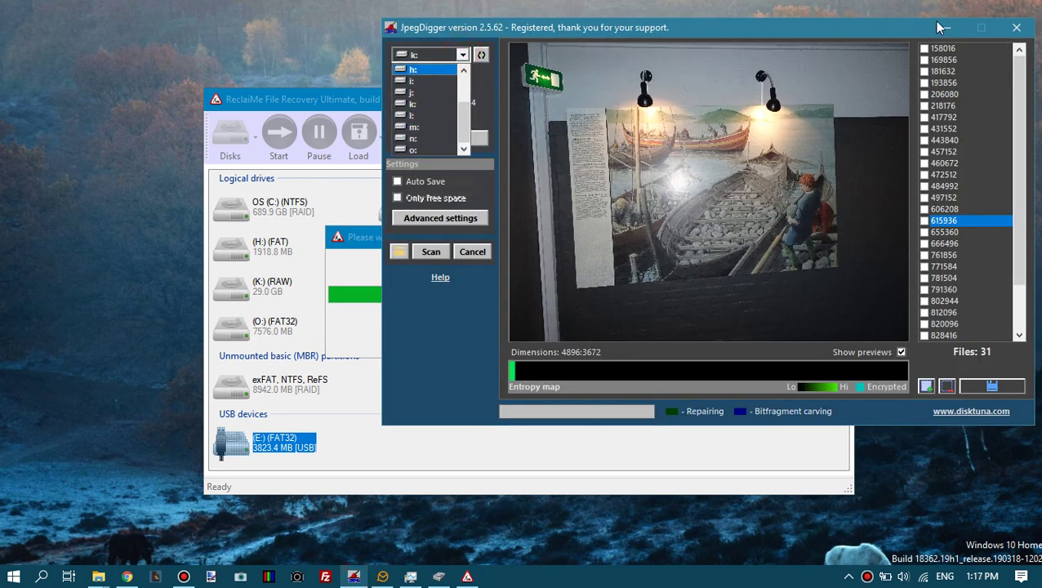
{"action": "left_click", "coordinate": [115, 49]}
{"action": "left_click", "coordinate": [946, 27]}
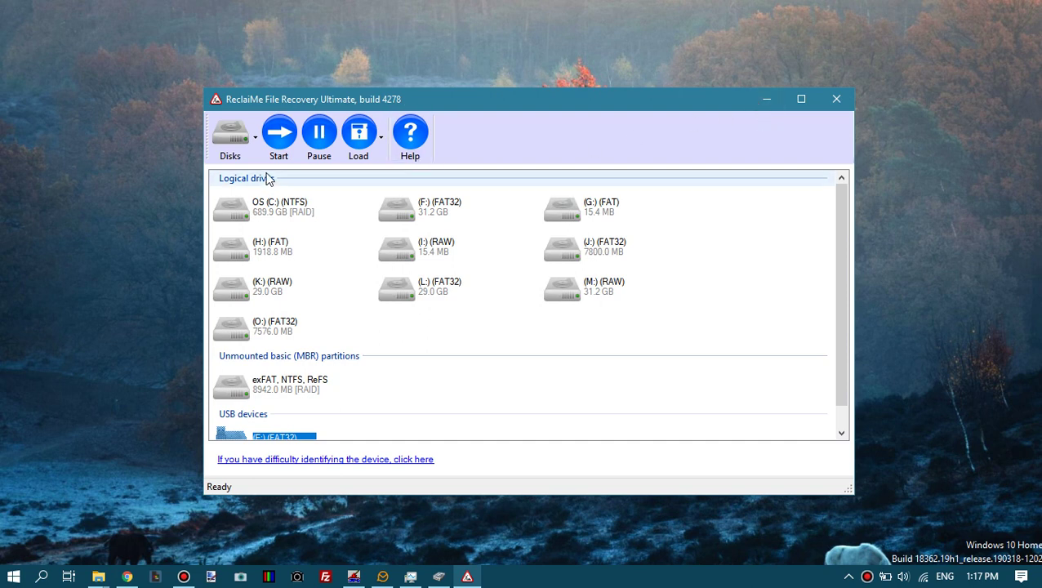
Open and dismiss ReclaiMe's Disks menu without choosing anything.
{"action": "left_click", "coordinate": [229, 146]}
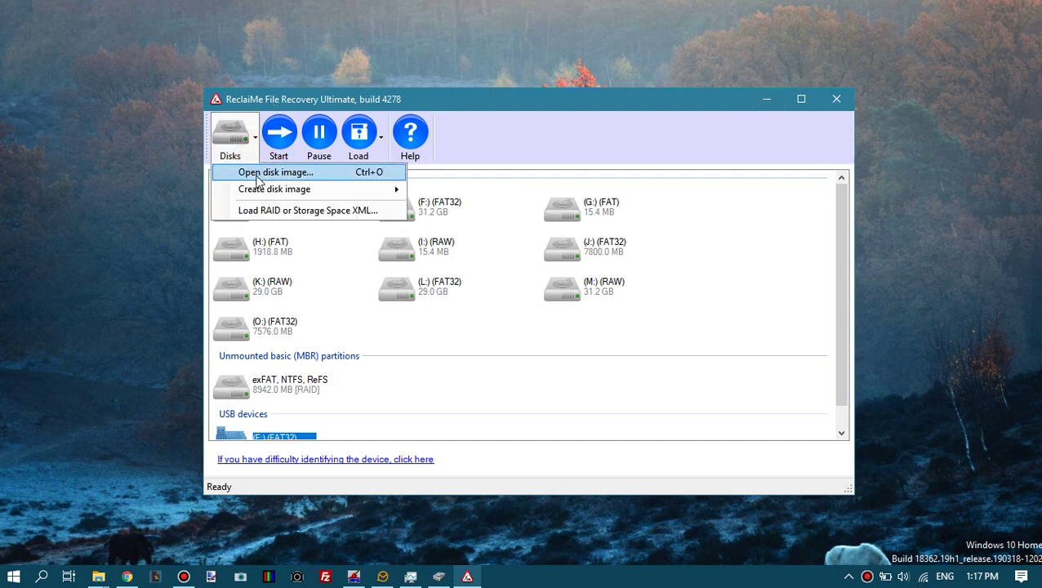
{"action": "key", "text": "Escape"}
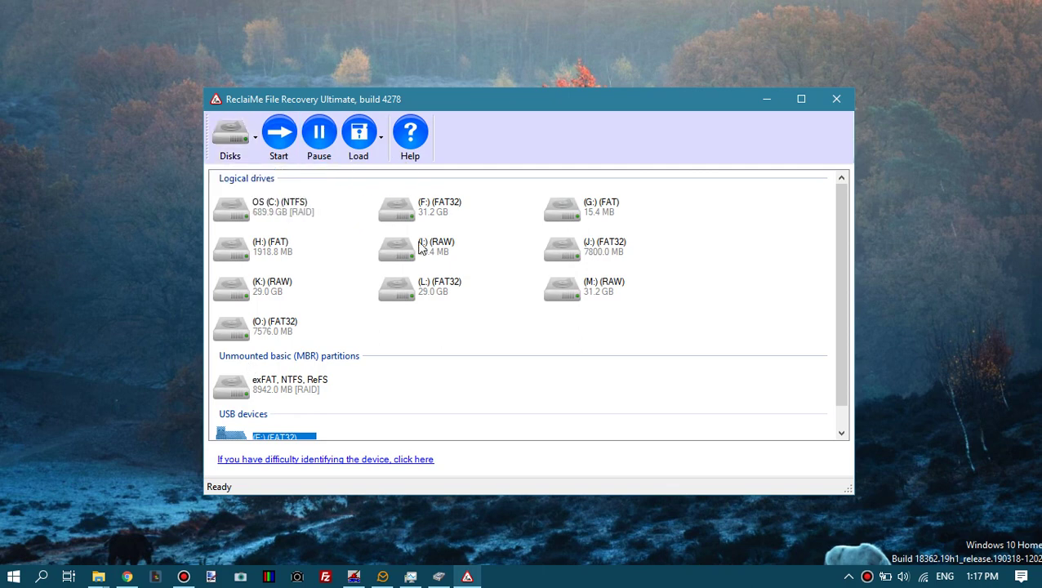
{"action": "left_click", "coordinate": [765, 100]}
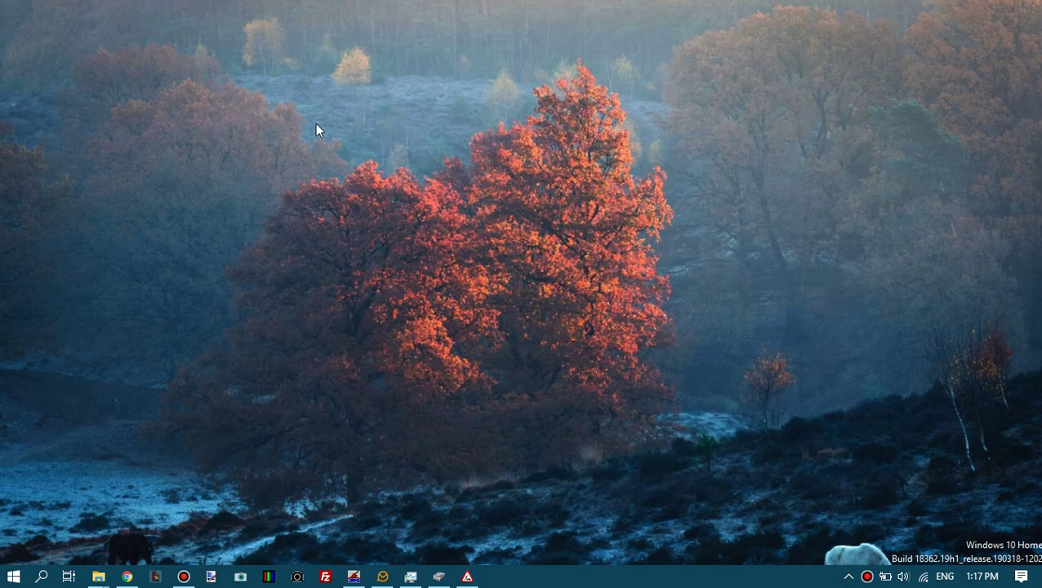